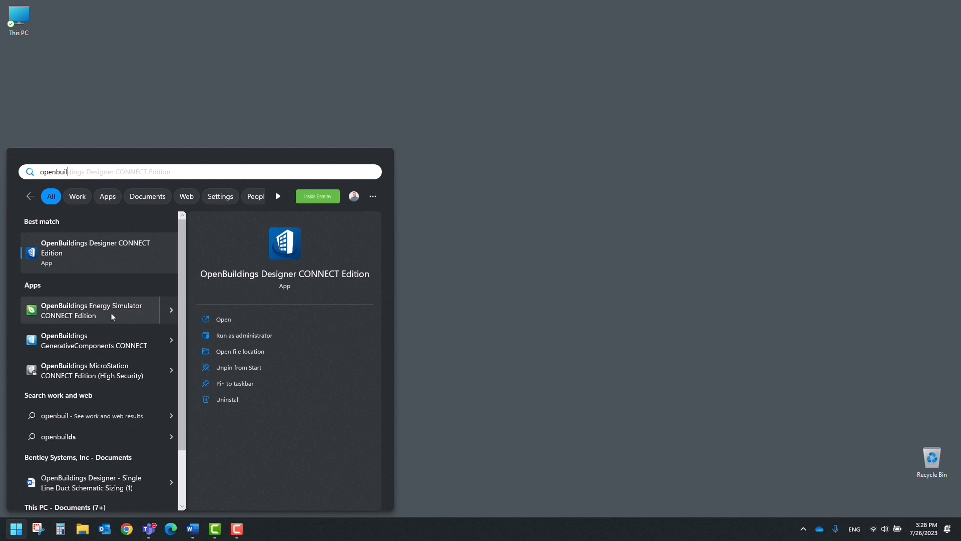
# Launch OpenBuildings Designer CONNECT Edition in a maximized window and check the available WorkSpaces
pyautogui.click(98, 261)
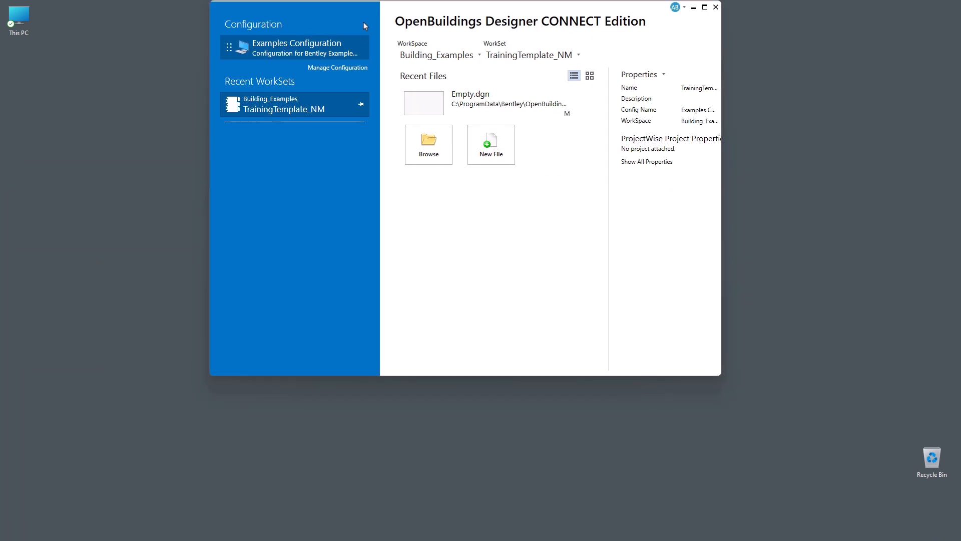
pyautogui.moveTo(420, 8); pyautogui.dragTo(421, 1)
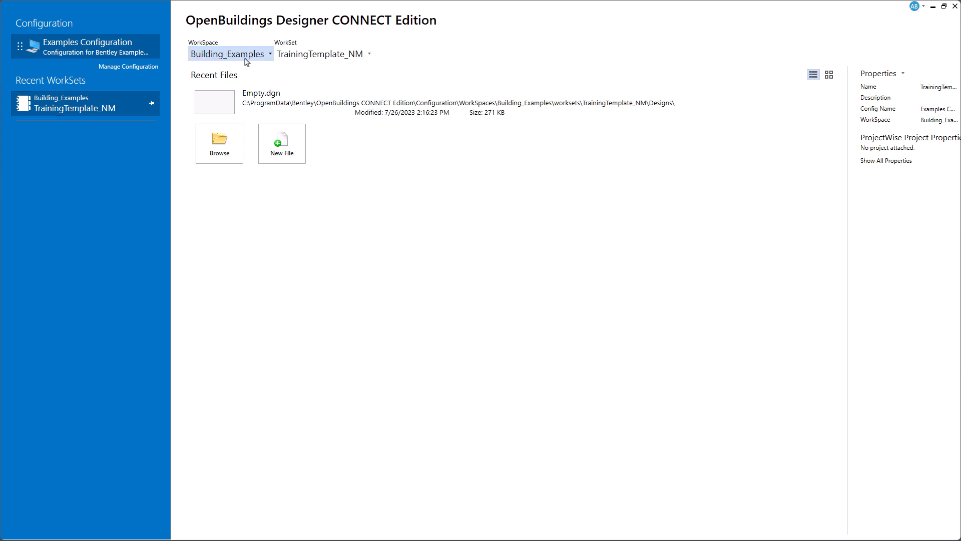
pyautogui.click(246, 60)
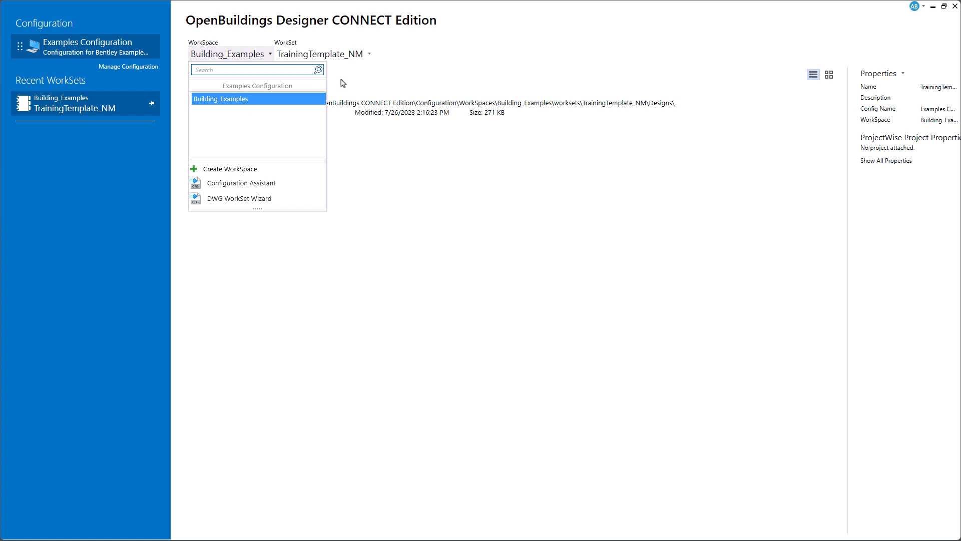
pyautogui.click(363, 79)
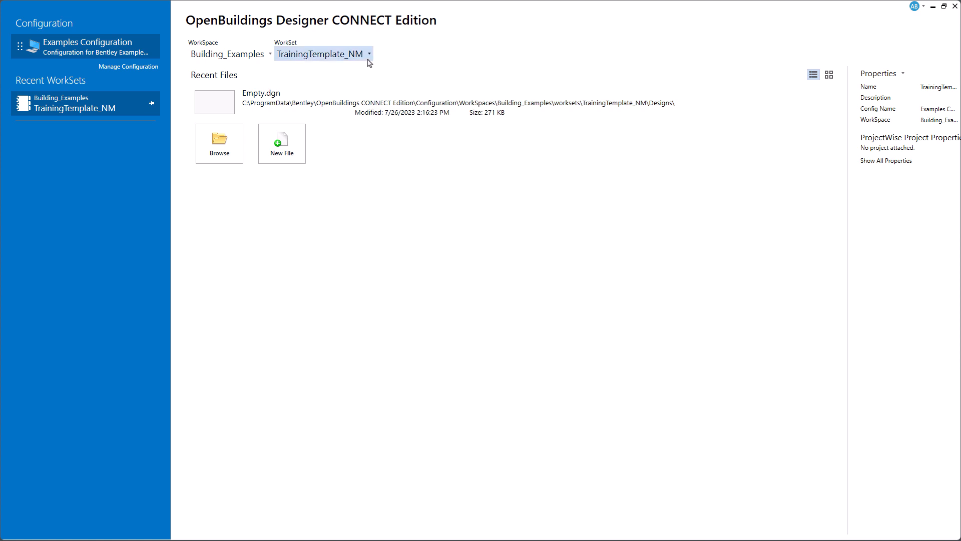
# Create a WorkSet named Single Line HVAC 1 based on the TrainingTemplate_NM template
pyautogui.click(369, 55)
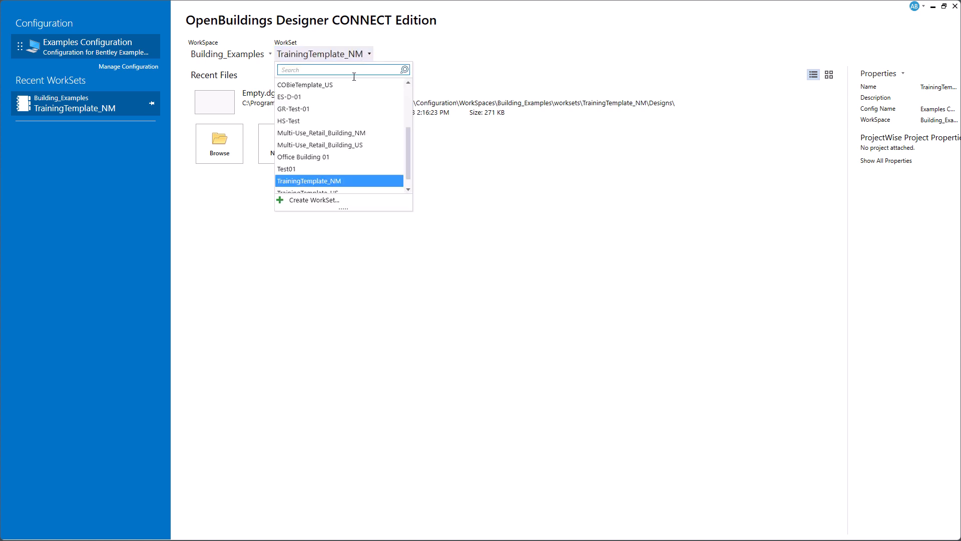
pyautogui.click(311, 200)
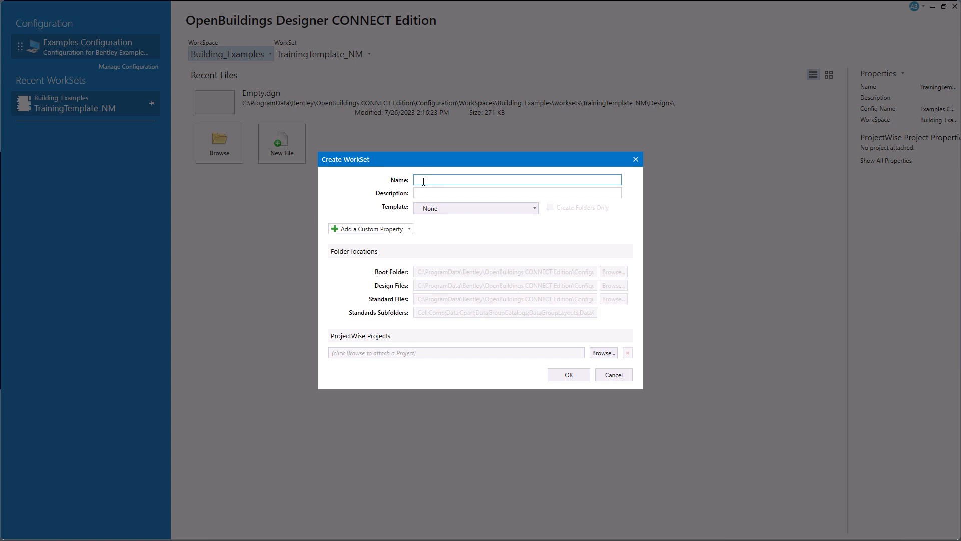
pyautogui.write('Si')
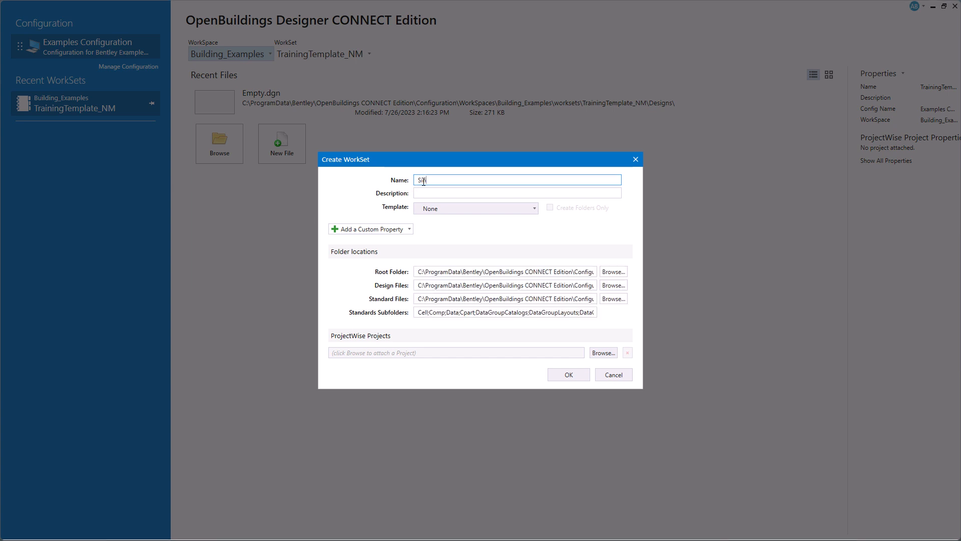
pyautogui.write('ngle Line HVAC 1')
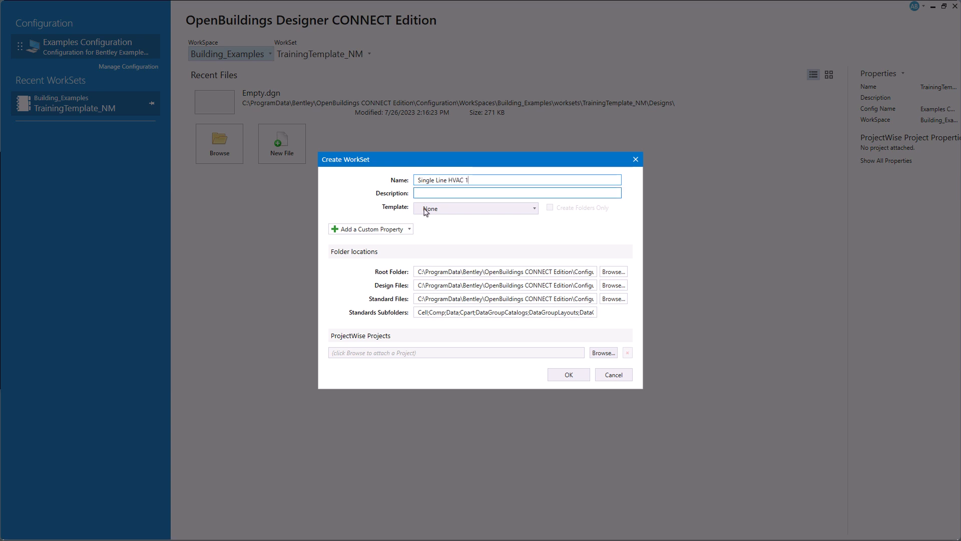
pyautogui.click(453, 210)
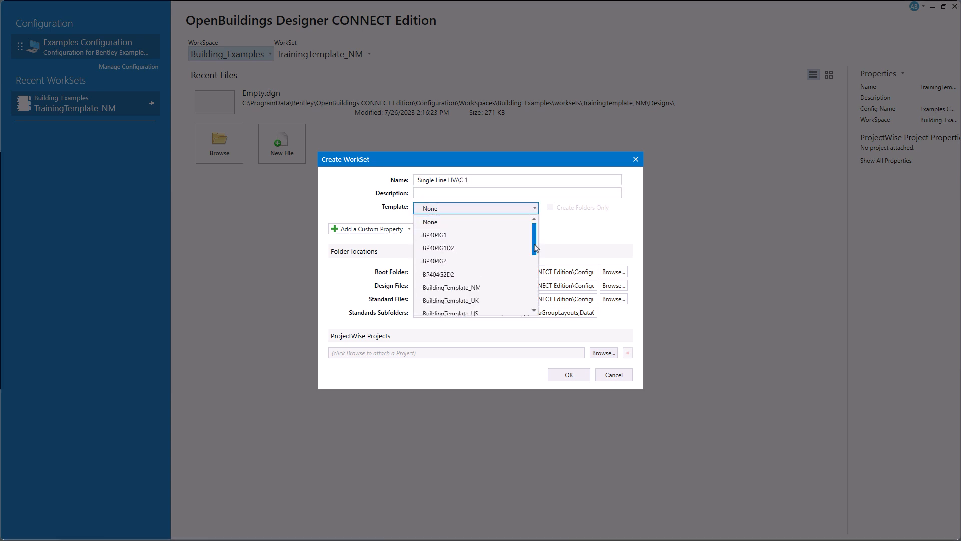
pyautogui.moveTo(533, 235); pyautogui.dragTo(532, 302)
pyautogui.click(488, 287)
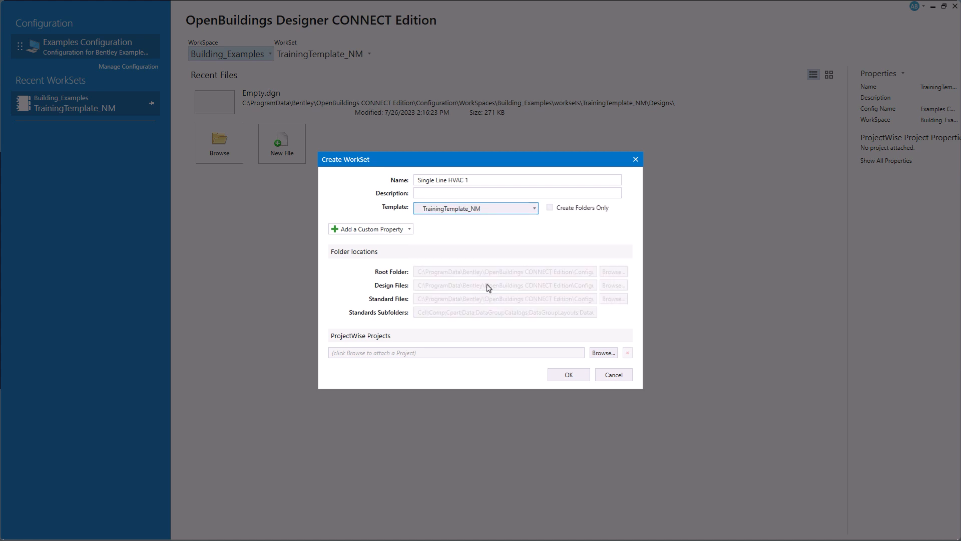
pyautogui.click(567, 374)
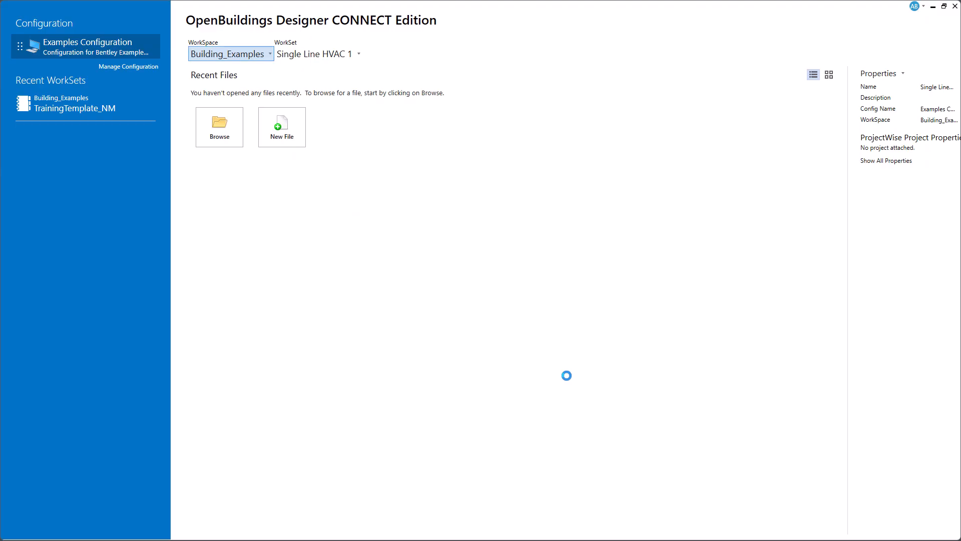
# Create a new DGN file named HVAC Training in the Designs folder, using the designseed.dgn seed
pyautogui.click(289, 144)
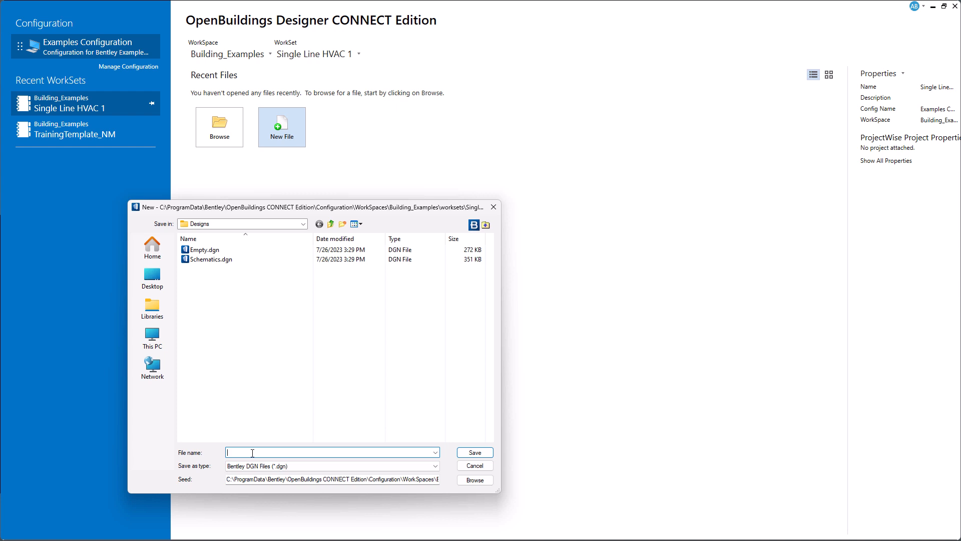
pyautogui.write('HVAC Training')
pyautogui.moveTo(422, 479); pyautogui.dragTo(456, 479)
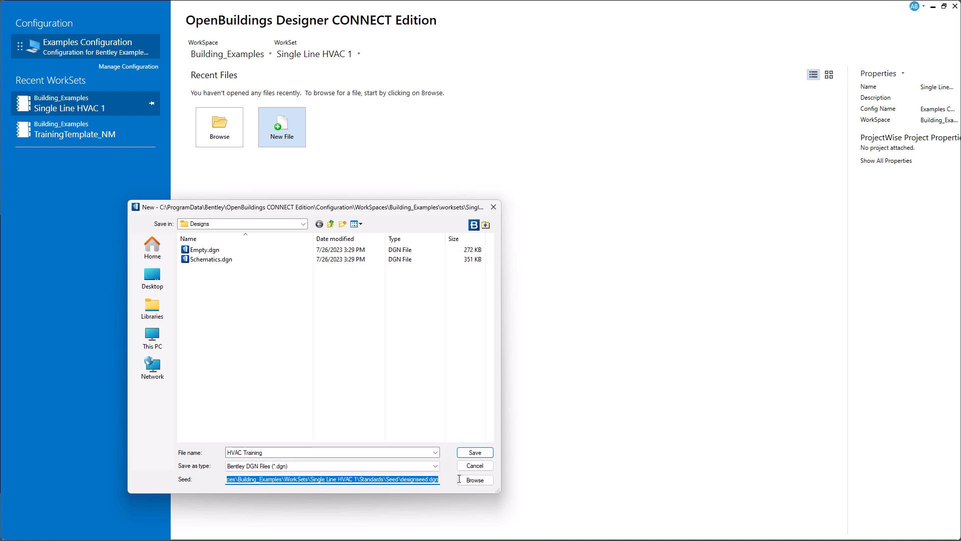
pyautogui.click(439, 479)
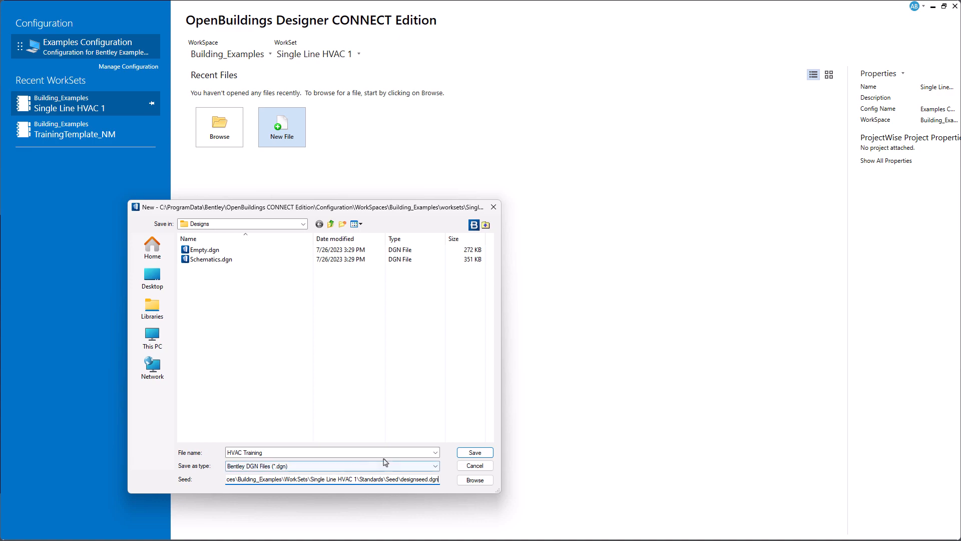
pyautogui.click(475, 453)
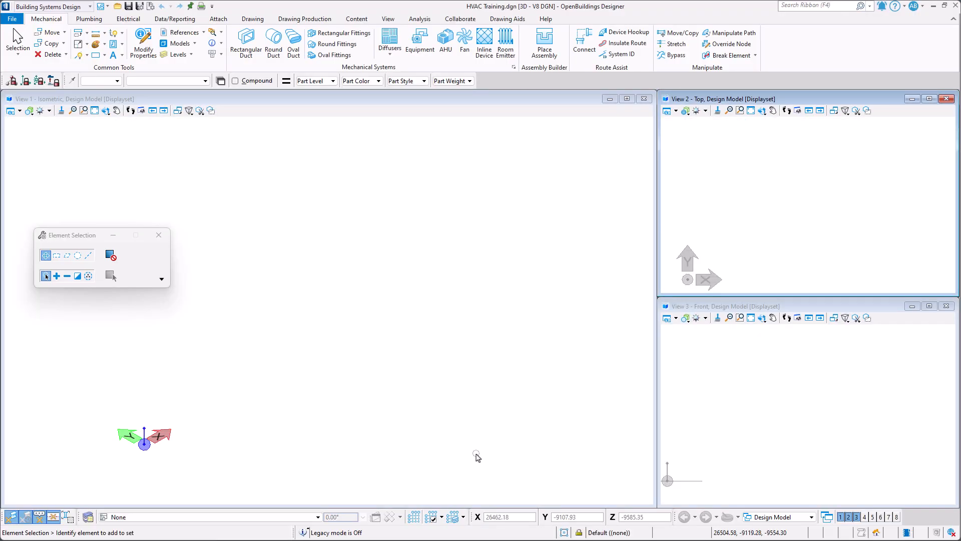
# Review the floors of Building 1 in Floor Manager and set FLOOR 1 as the active floor
pyautogui.click(92, 520)
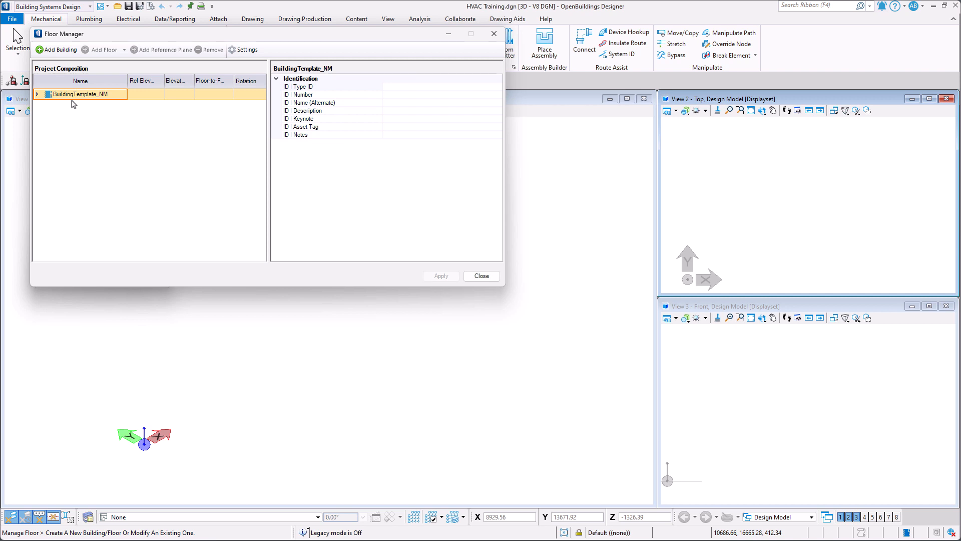
pyautogui.click(37, 94)
pyautogui.click(46, 108)
pyautogui.click(46, 106)
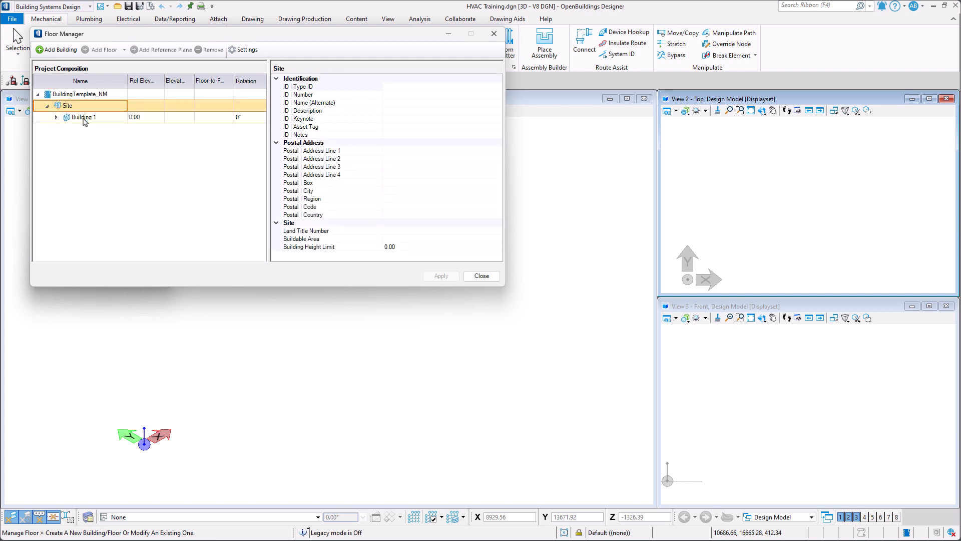
pyautogui.click(56, 117)
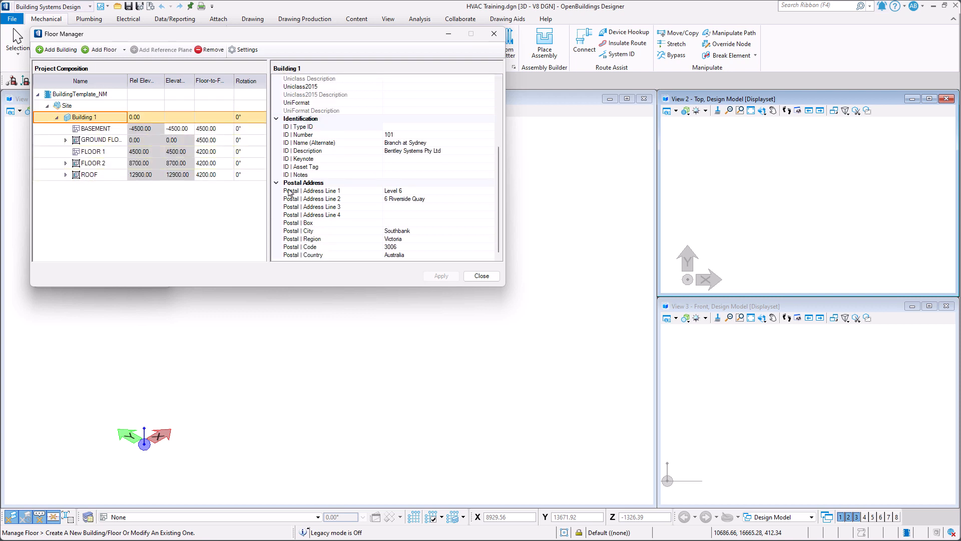
pyautogui.click(482, 276)
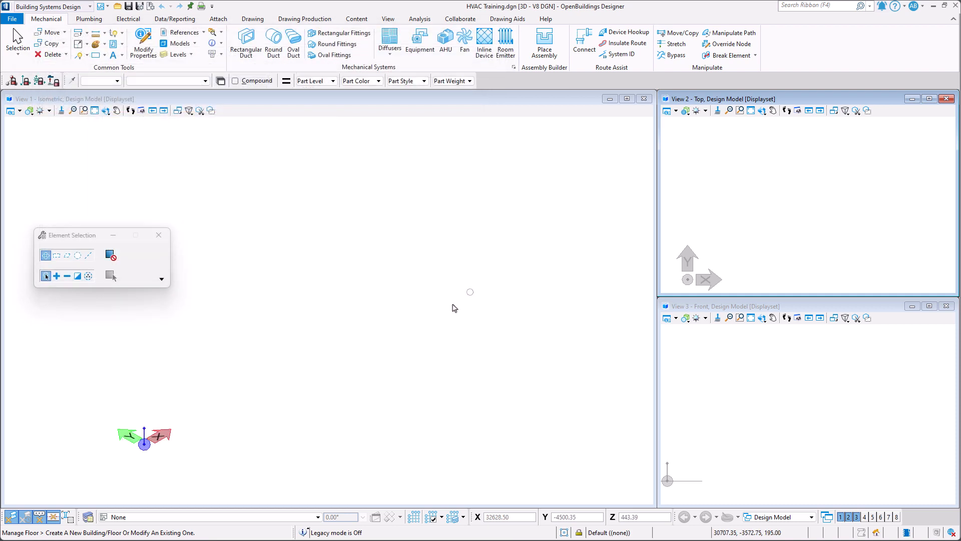
pyautogui.click(318, 517)
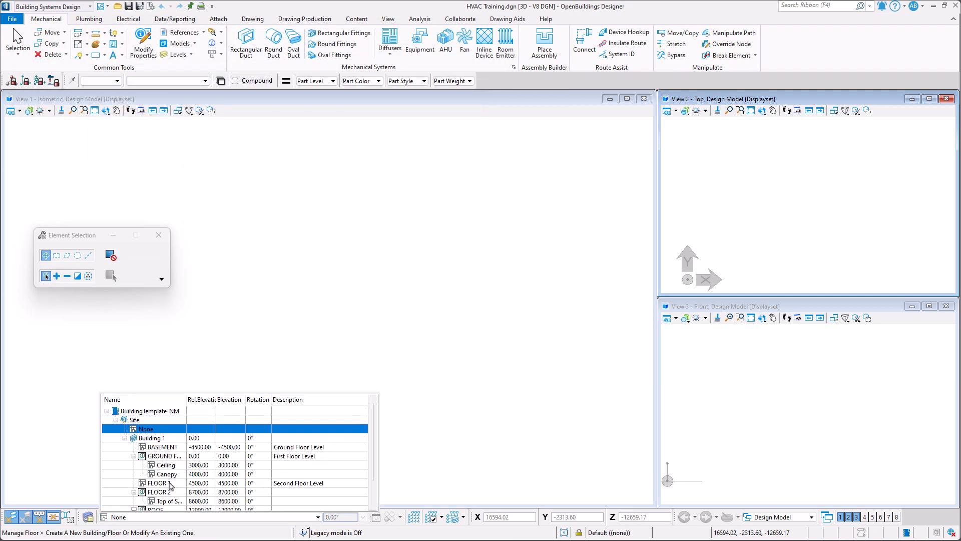
pyautogui.click(159, 483)
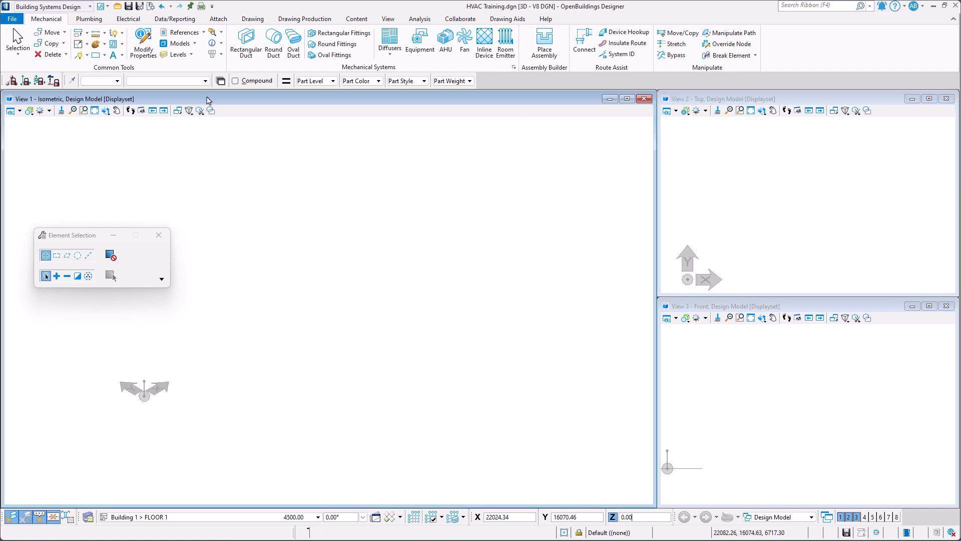
# Choose BG_PLAN - OFFICE FLOOR 1.dgn from the WorkSet's Drawings folder as the reference file to attach
pyautogui.click(203, 32)
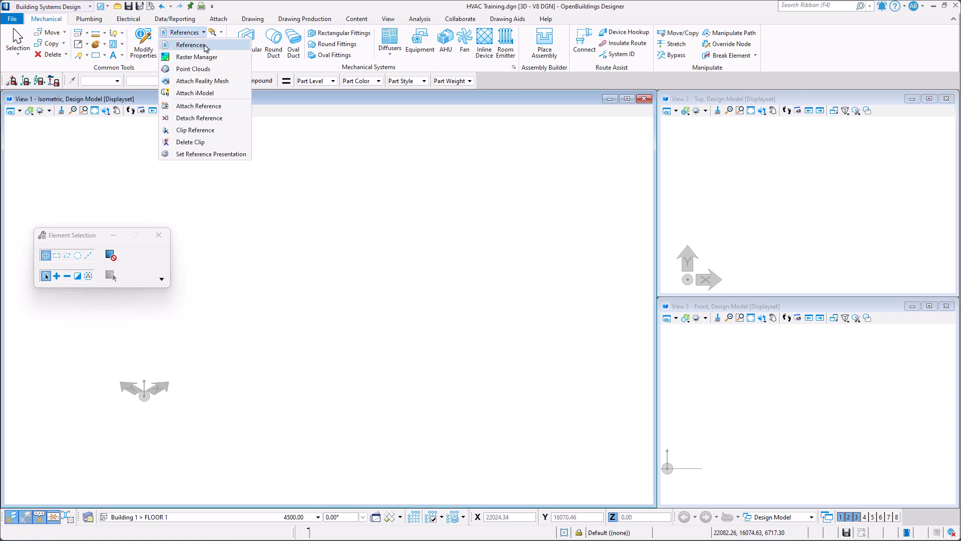
pyautogui.click(191, 45)
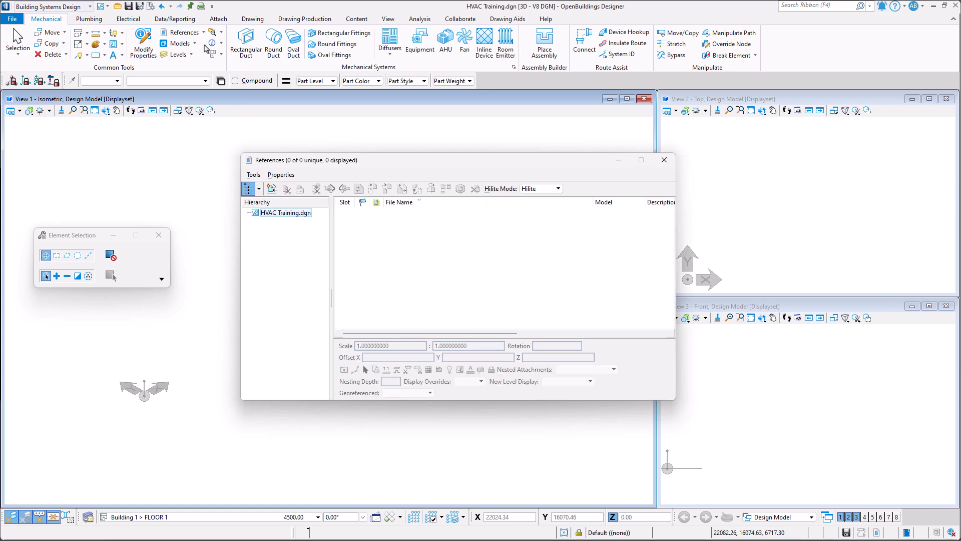
pyautogui.click(273, 193)
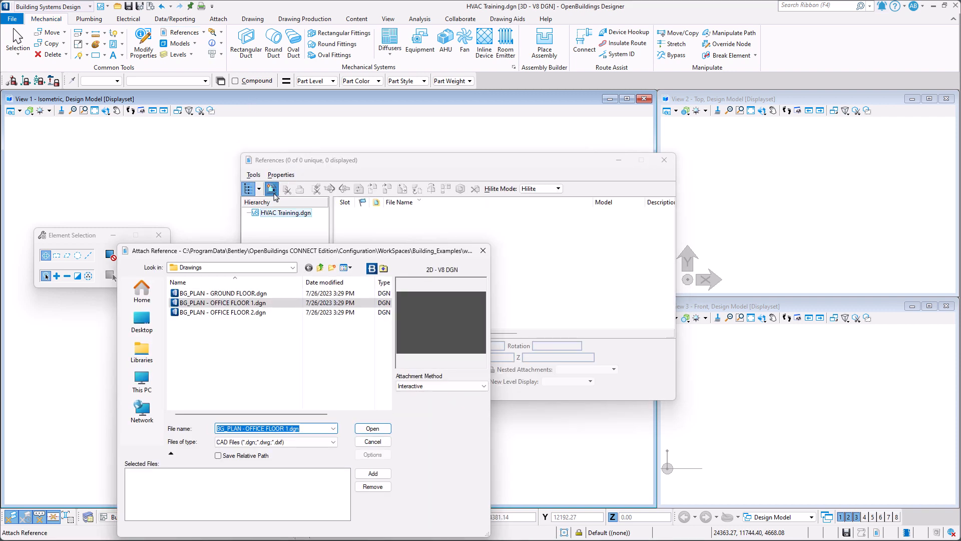
pyautogui.click(319, 269)
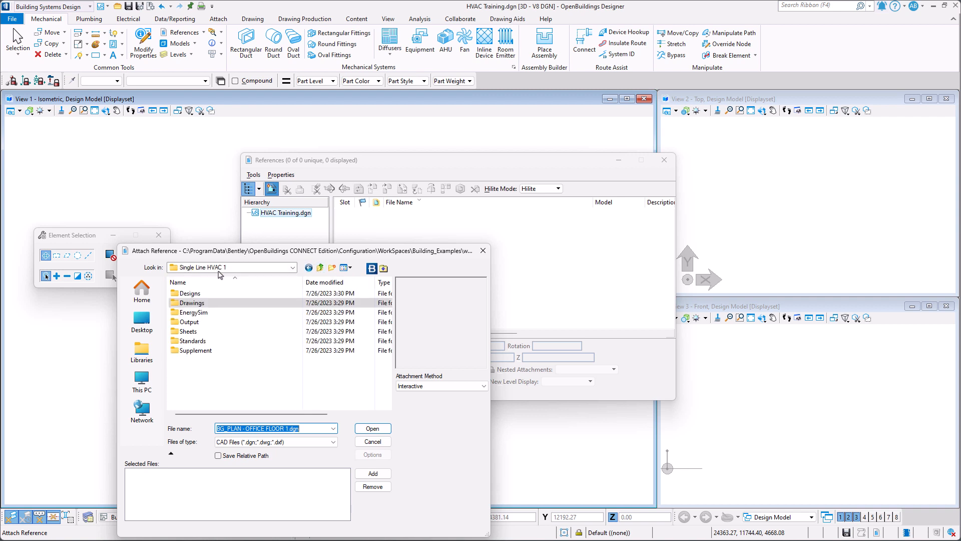
pyautogui.doubleClick(206, 304)
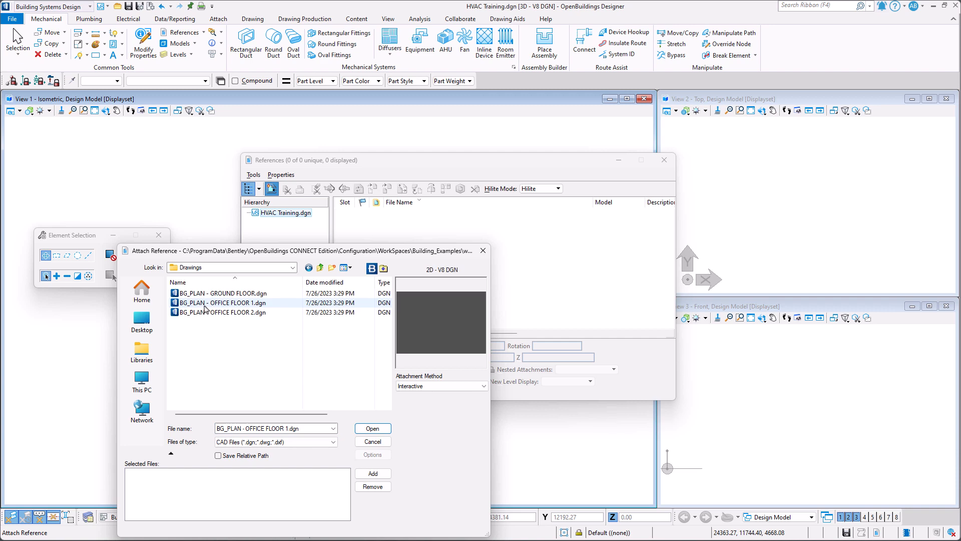
pyautogui.click(205, 304)
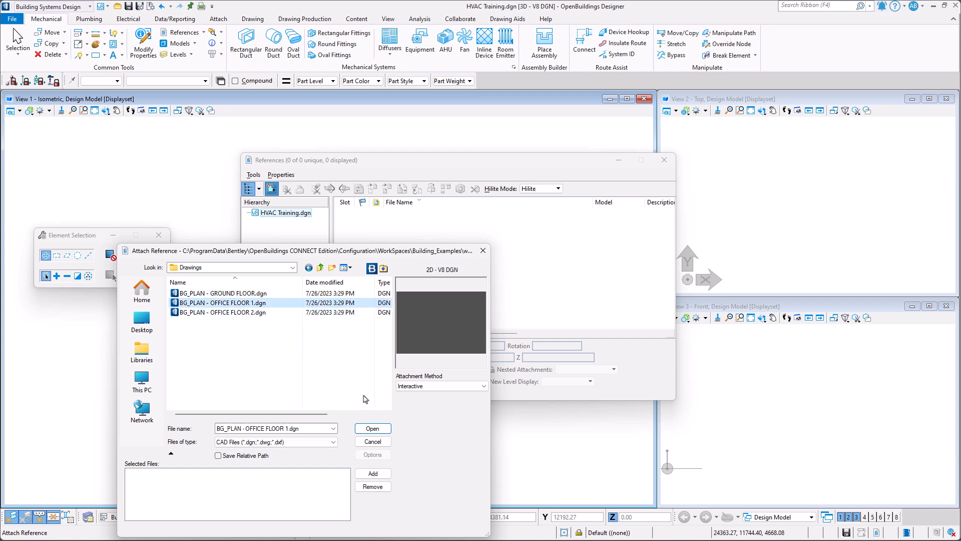
pyautogui.click(373, 428)
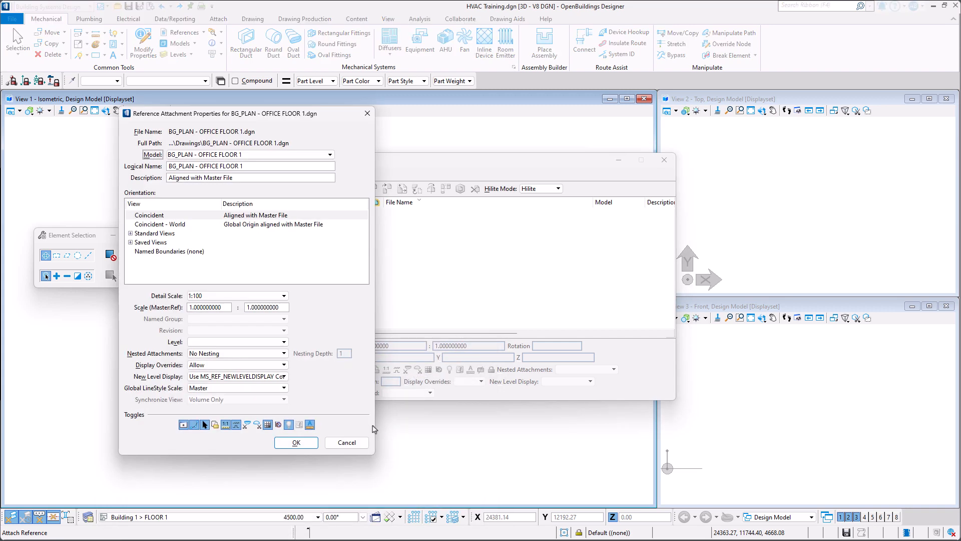
# Attach the floor plan reference with Live Nesting and a nesting depth of 5
pyautogui.click(283, 354)
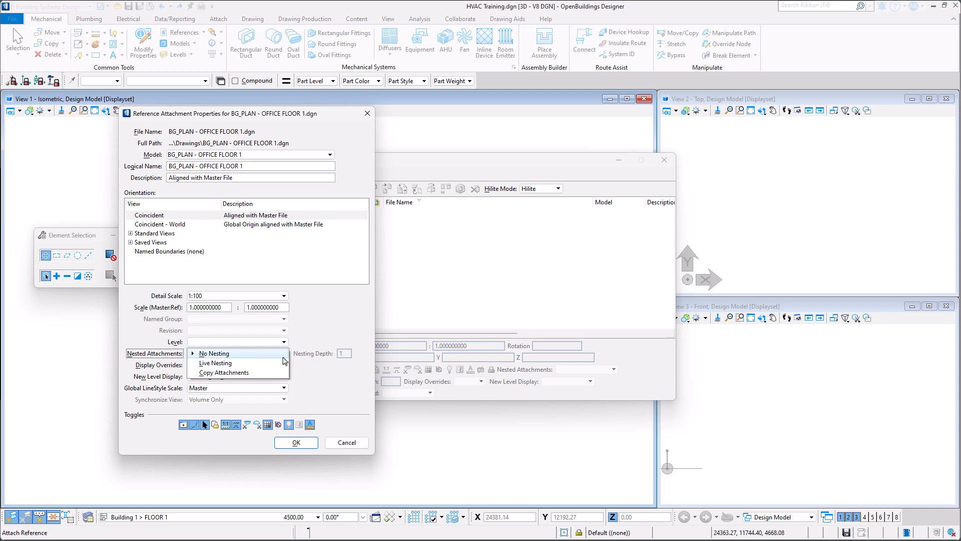
pyautogui.click(283, 362)
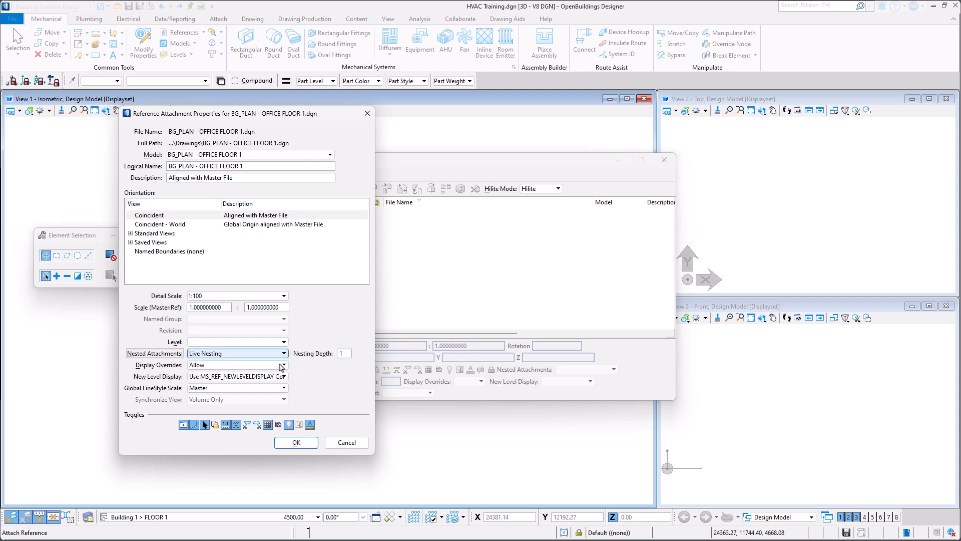
pyautogui.click(345, 354)
pyautogui.write('5')
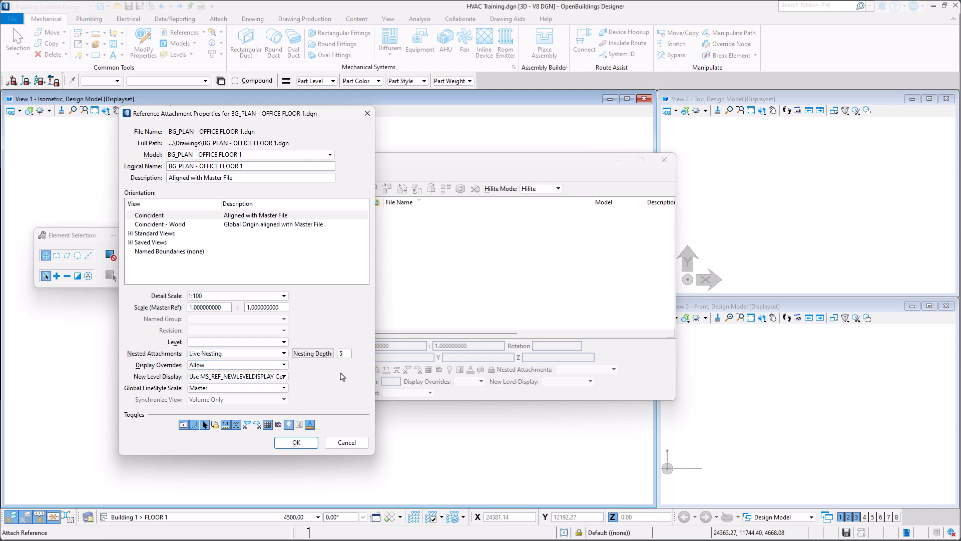
pyautogui.click(296, 443)
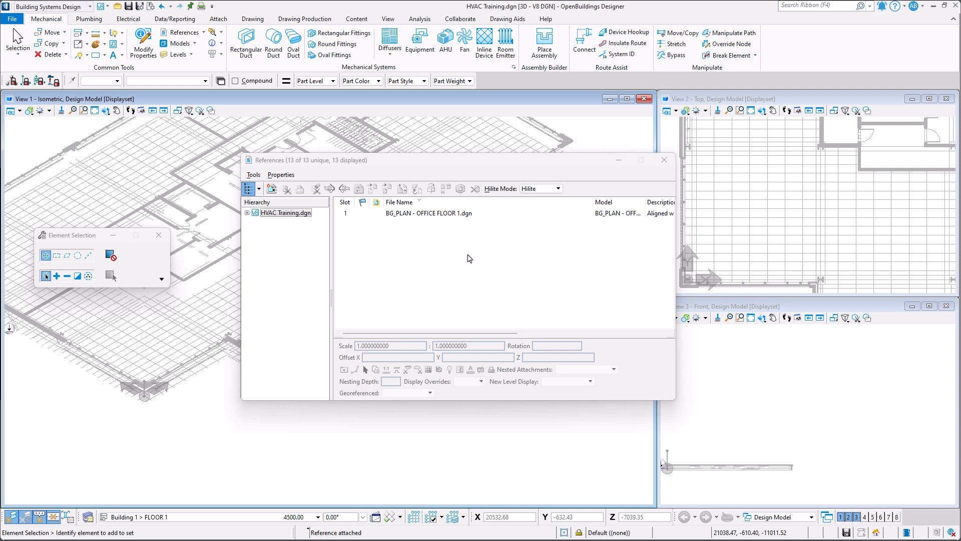
# Set the Z offset of the BG_PLAN - OFFICE FLOOR 1 reference to 3600 and close the References dialog
pyautogui.click(392, 241)
pyautogui.click(356, 214)
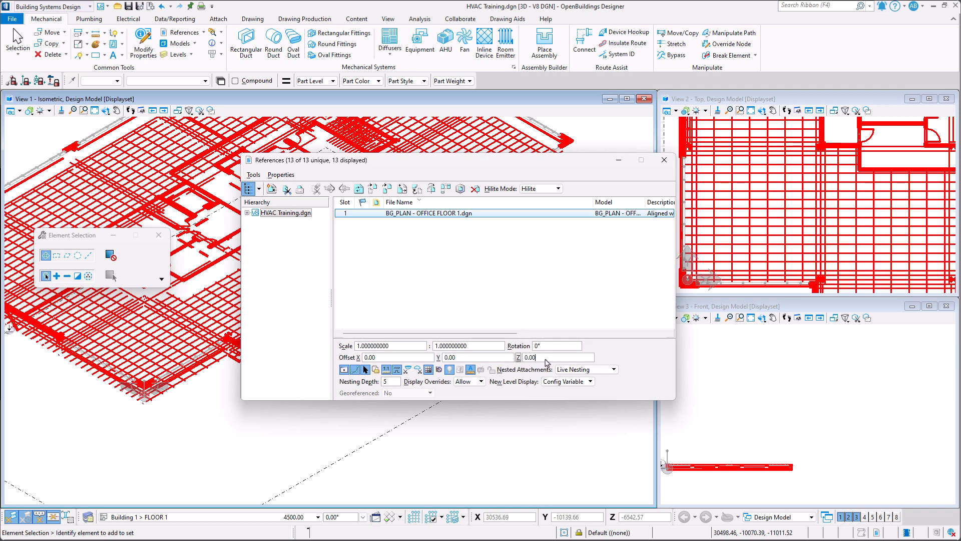
pyautogui.click(524, 357)
pyautogui.write('3600')
pyautogui.press('Return')
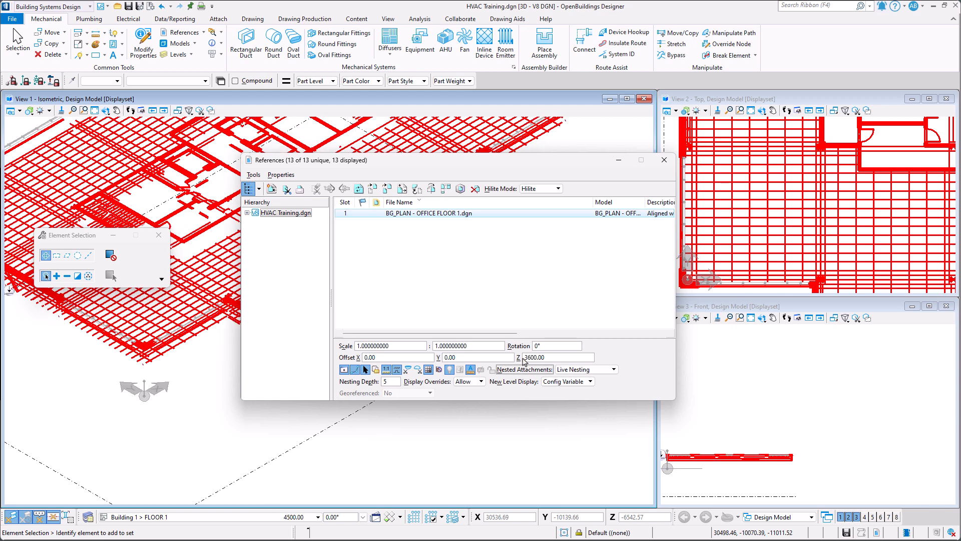
pyautogui.click(425, 266)
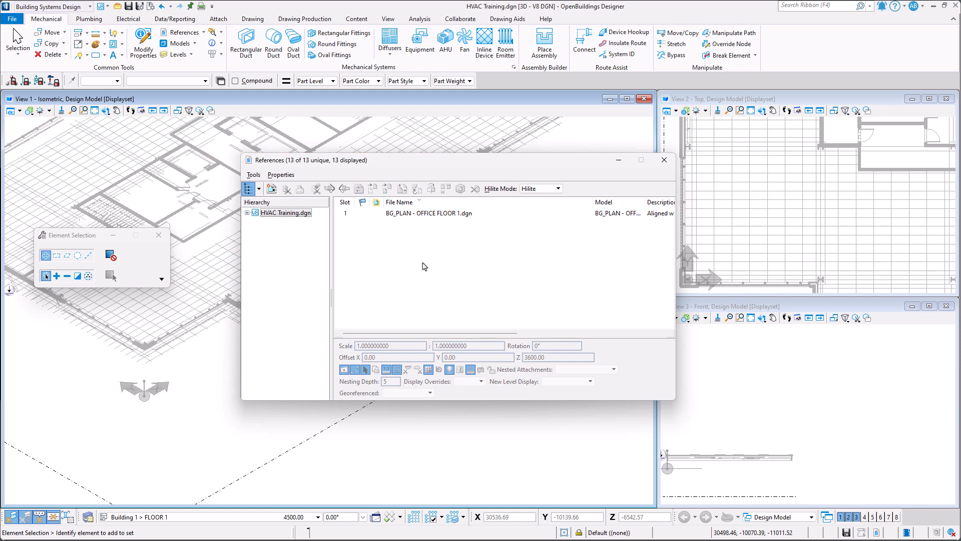
pyautogui.click(665, 161)
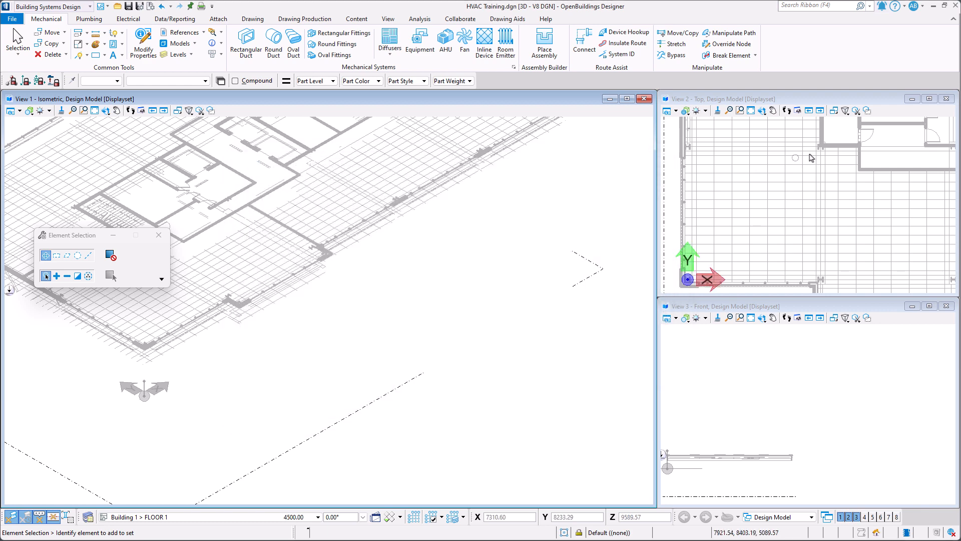
# Maximize the Top view and fit the whole office floor plan in it
pyautogui.click(929, 99)
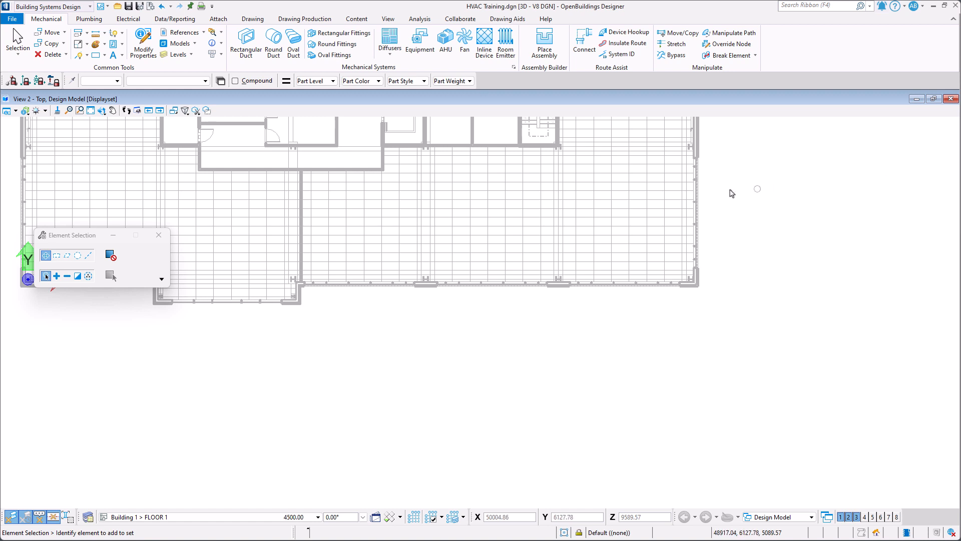
pyautogui.click(102, 110)
pyautogui.click(94, 111)
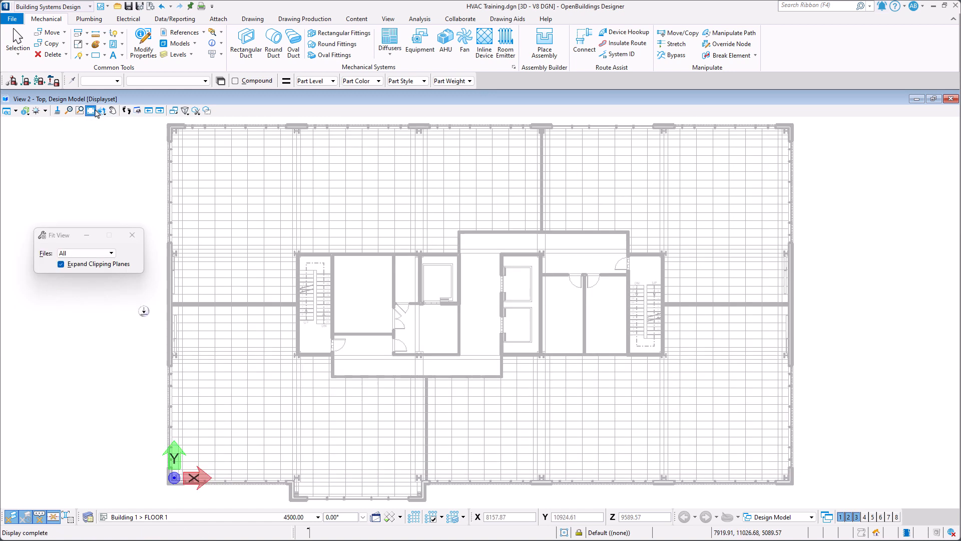